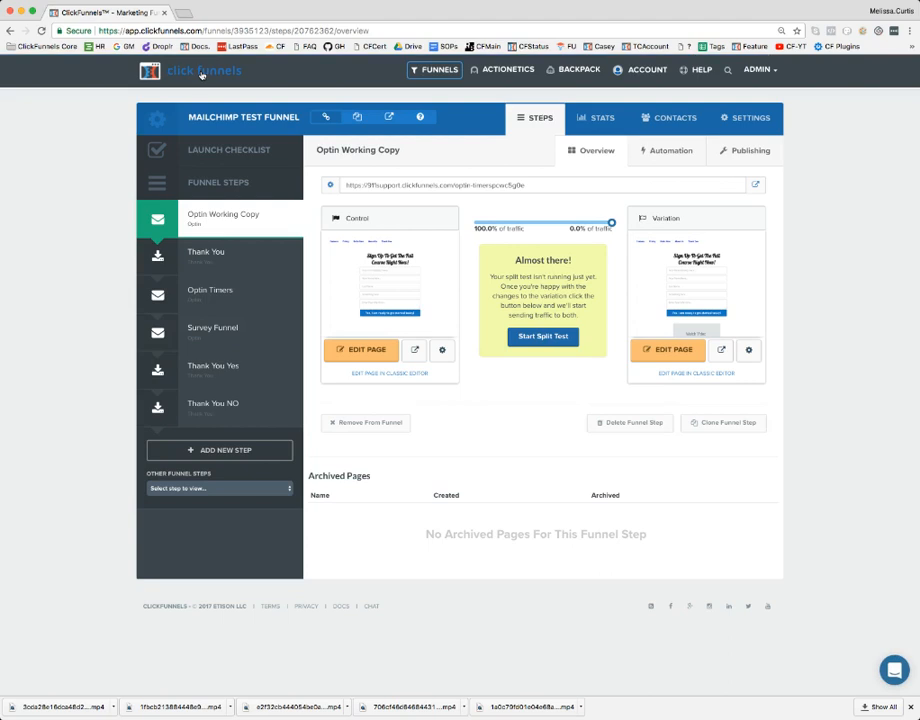
- Open the Control page of Optin Working Copy in the editor and bring up the sign-up form button's action options
click(378, 352)
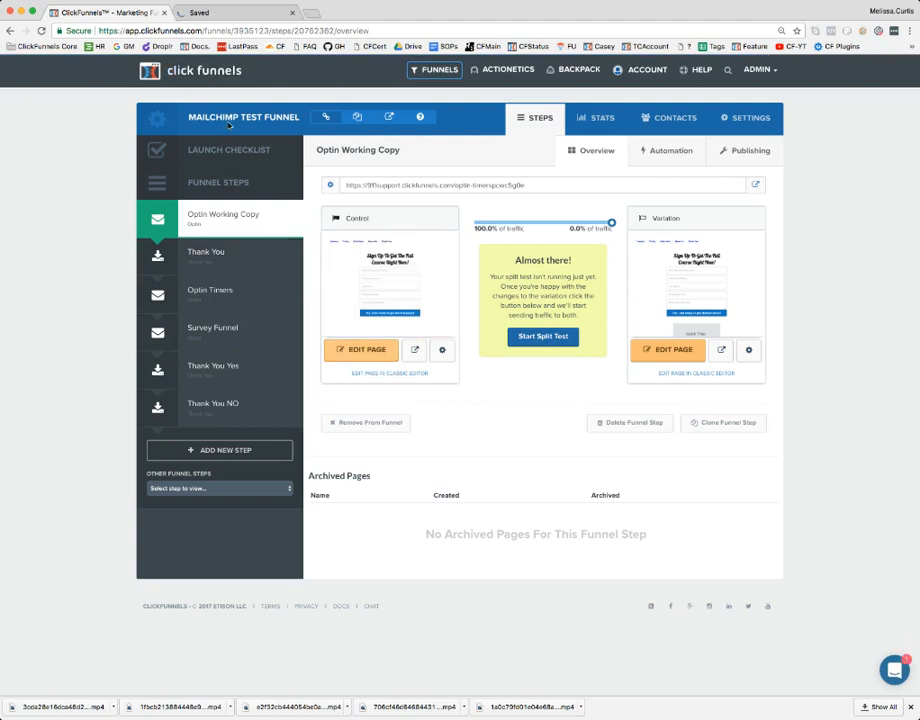
click(230, 14)
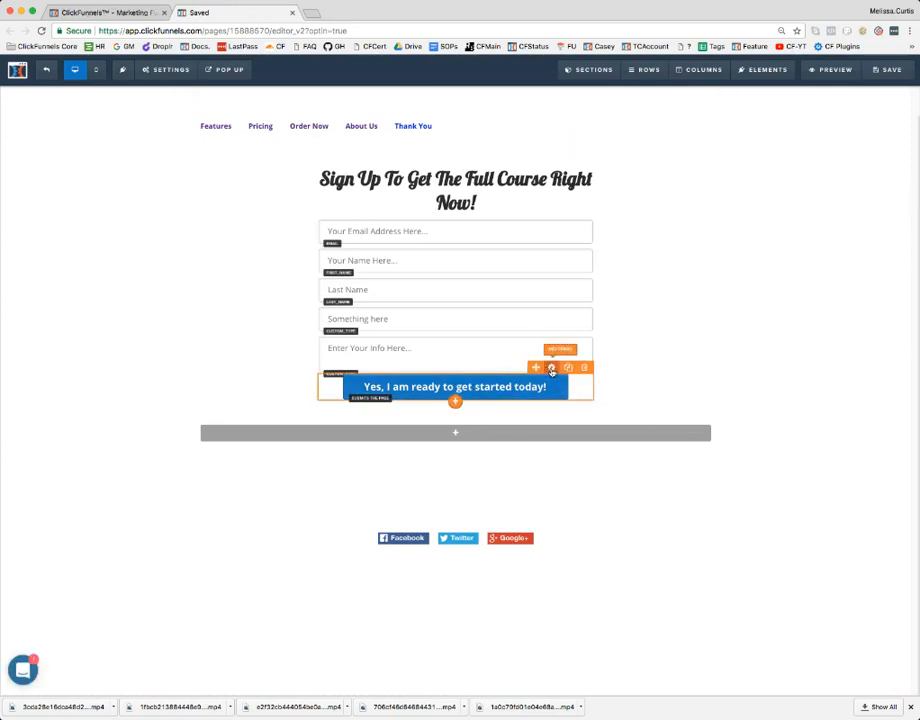
click(551, 370)
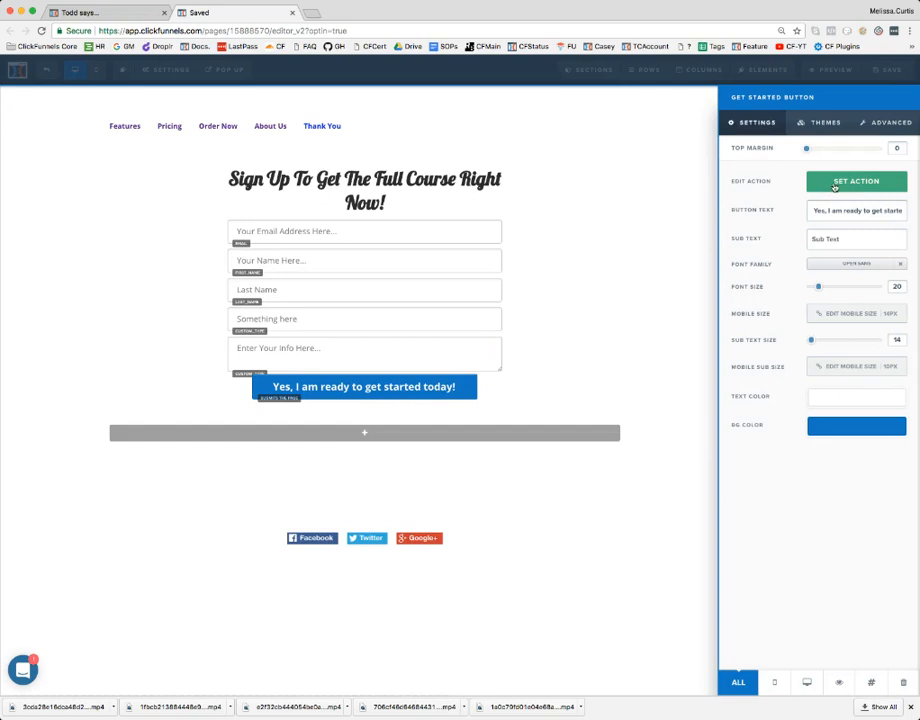
click(835, 184)
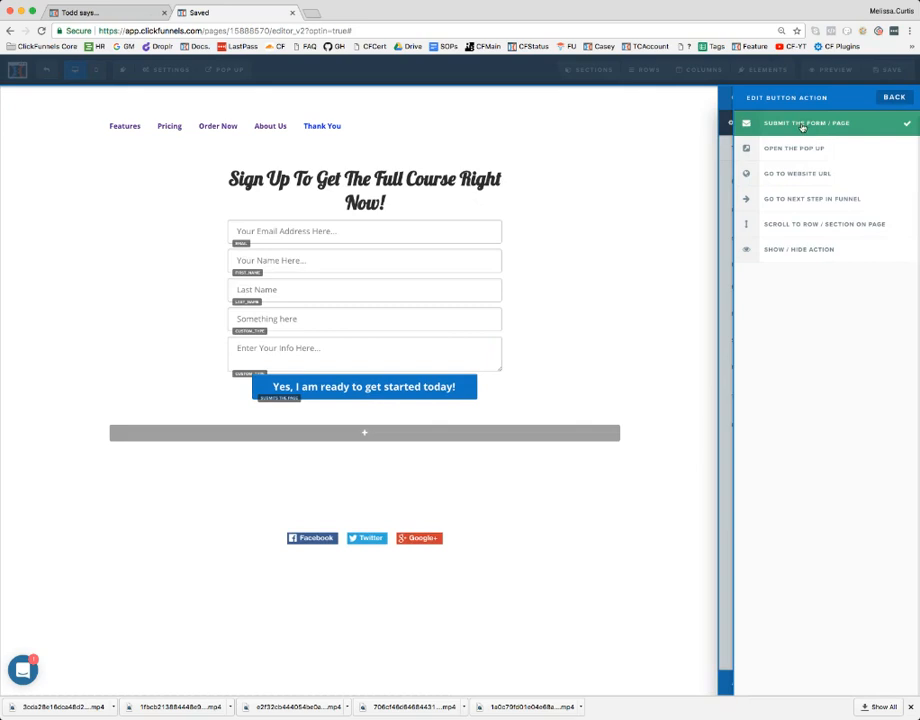
- Try the Show / Hide action for the form button and toggle a one-column row among the elements to show
click(826, 253)
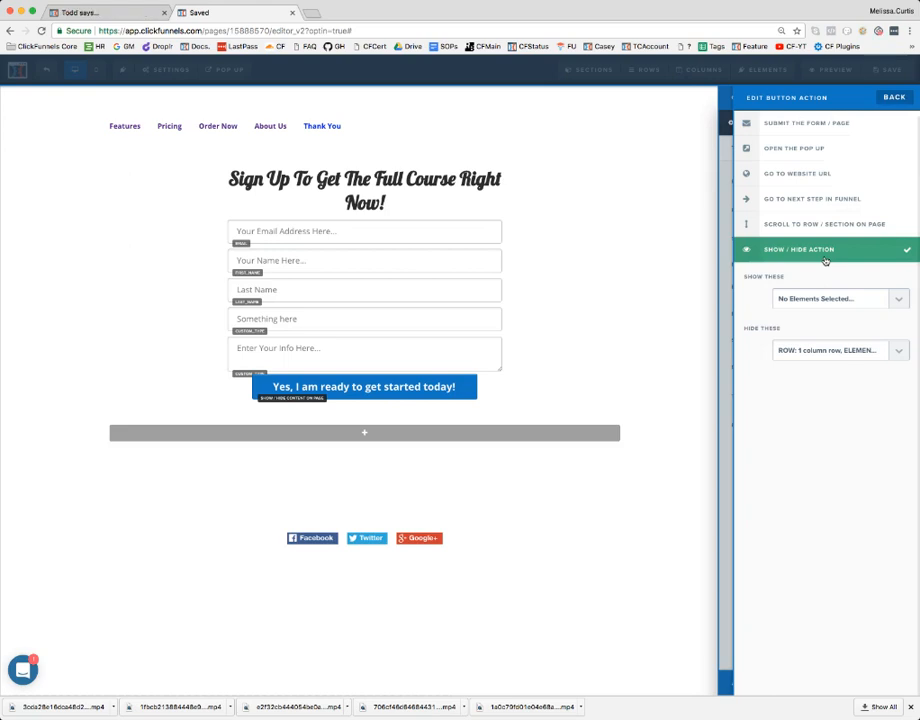
click(899, 300)
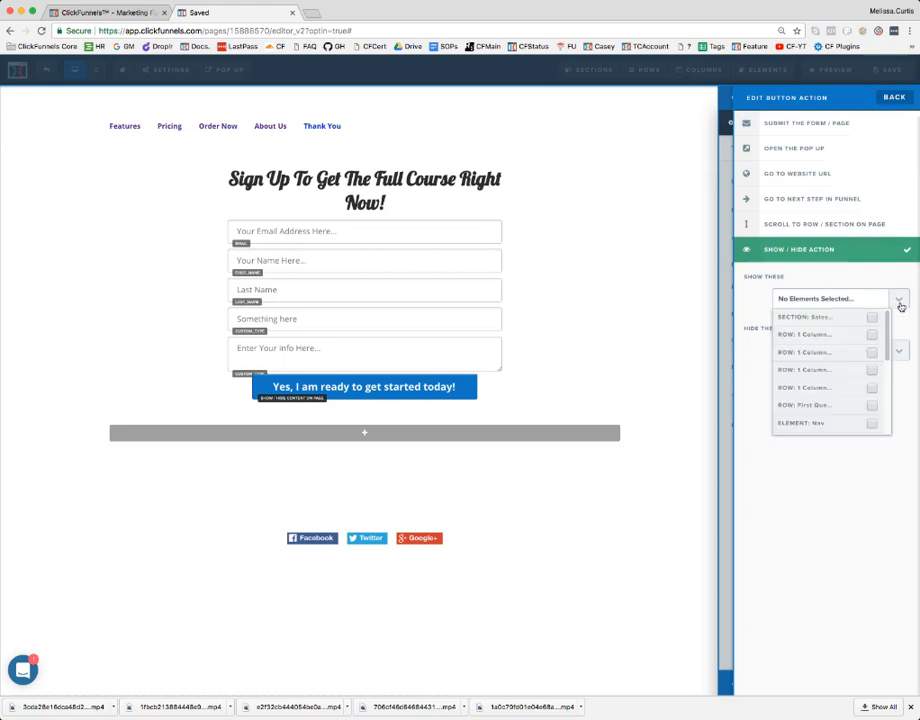
click(872, 353)
click(872, 353)
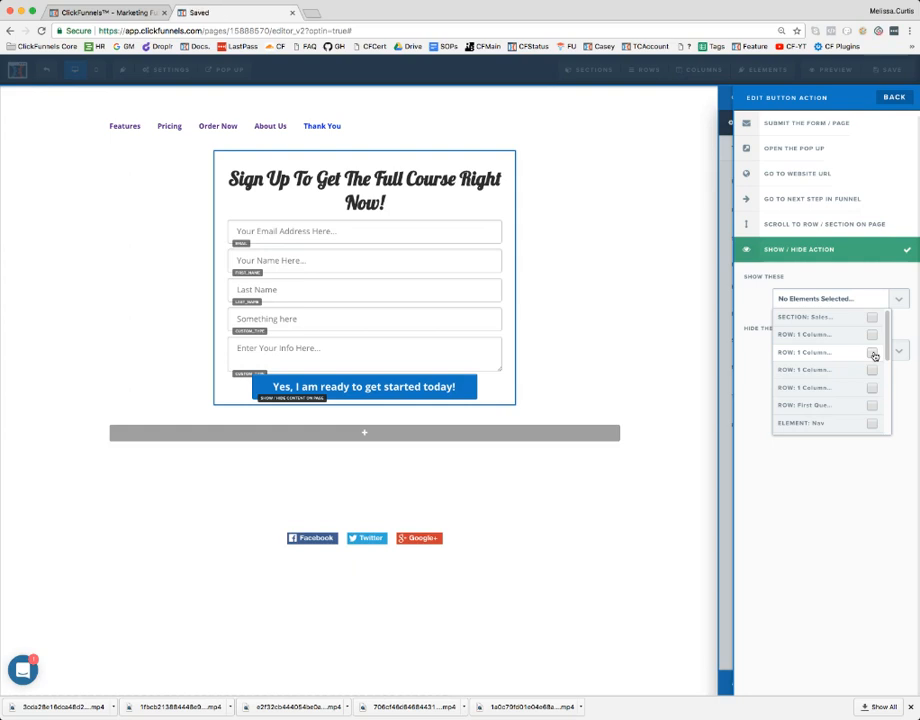
- Try the form button's scroll-to-row, next-funnel-step and website URL actions, ending on Open the Pop Up
click(819, 226)
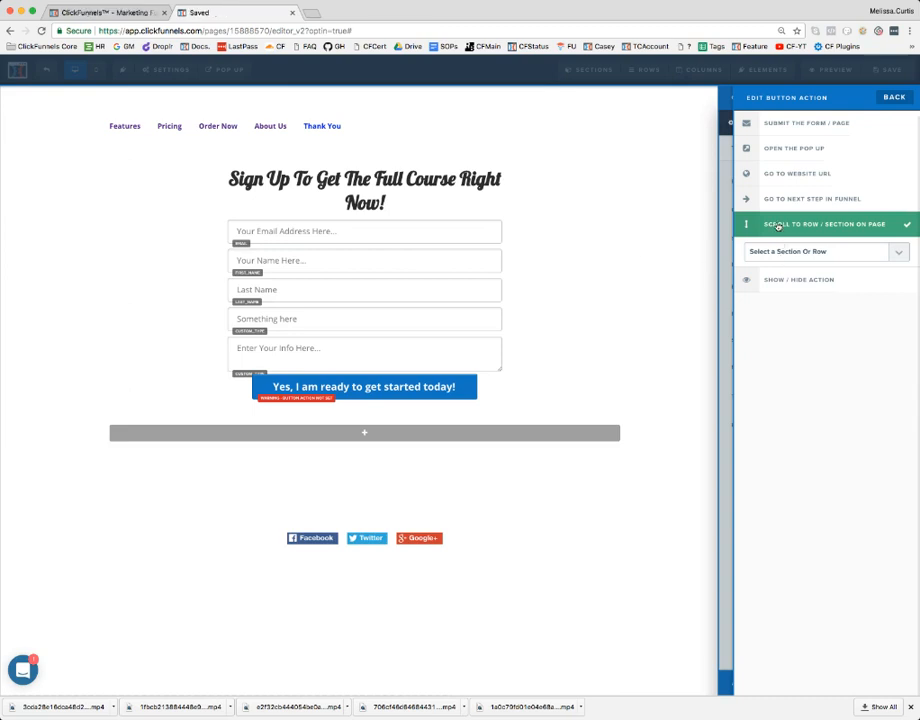
click(816, 201)
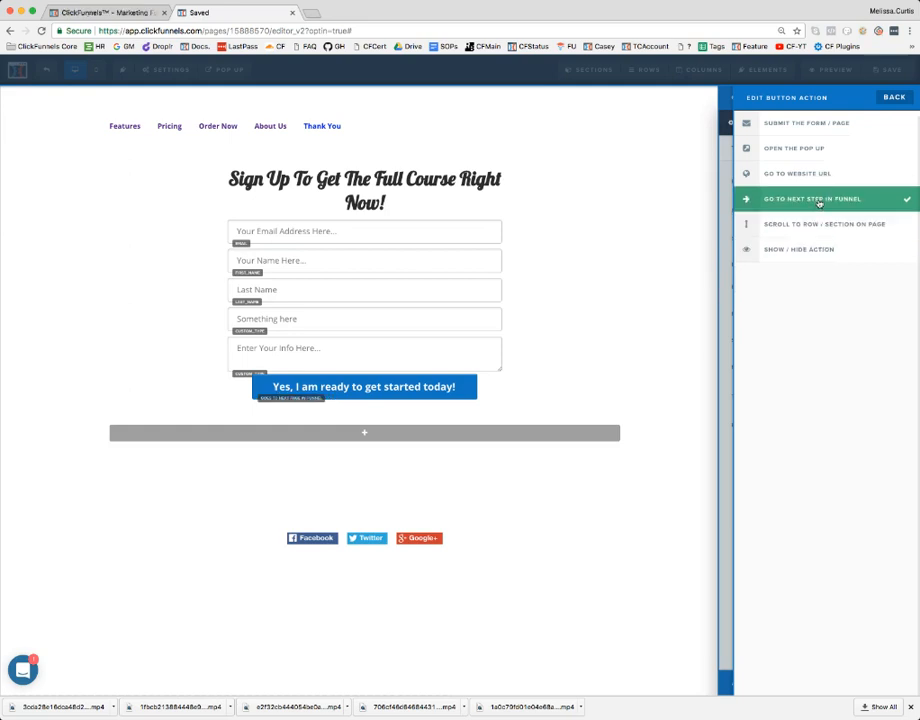
click(819, 174)
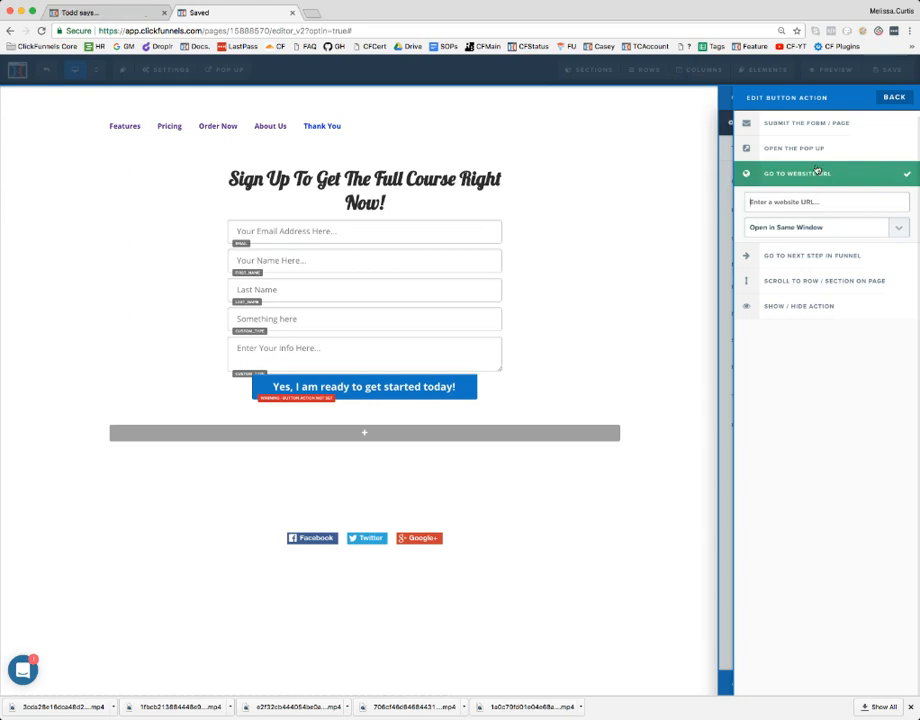
click(812, 149)
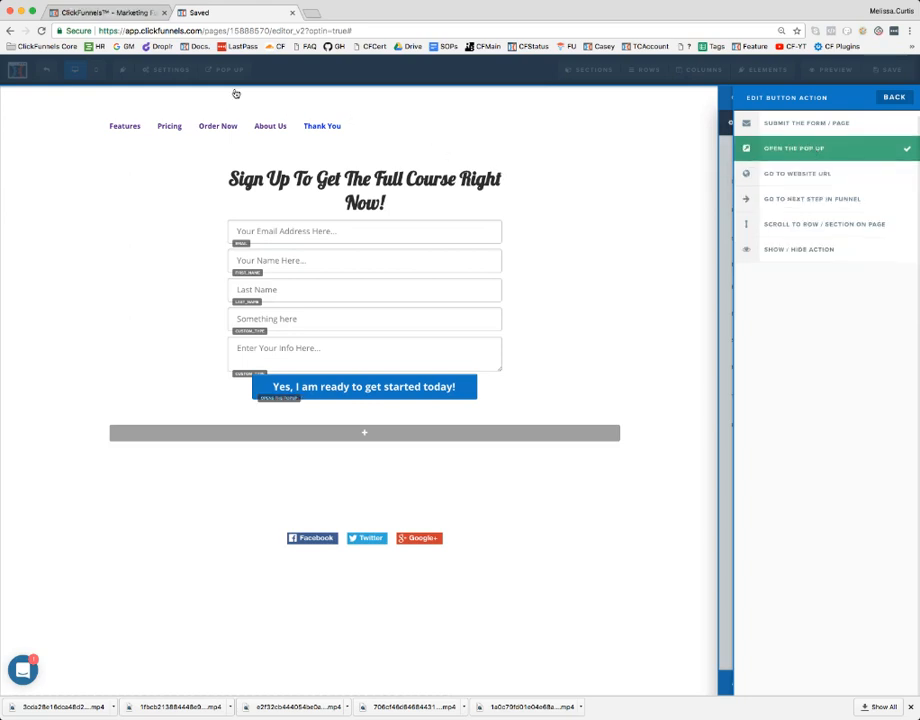
- Show the page's pop-up, add a one-column row inside it, and return to the page
click(218, 75)
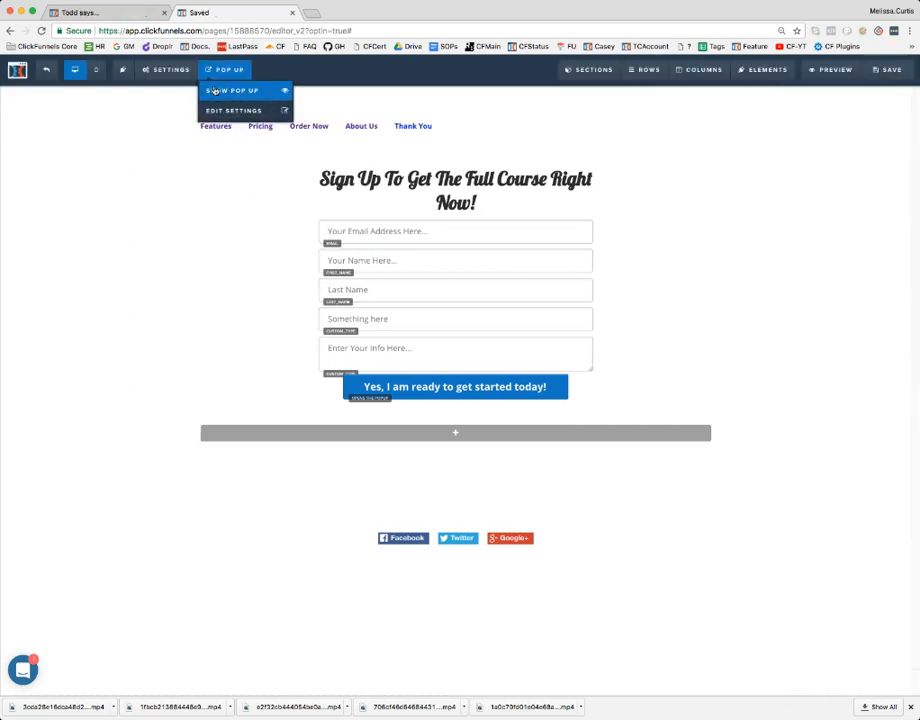
click(215, 91)
mouse_move(460, 168)
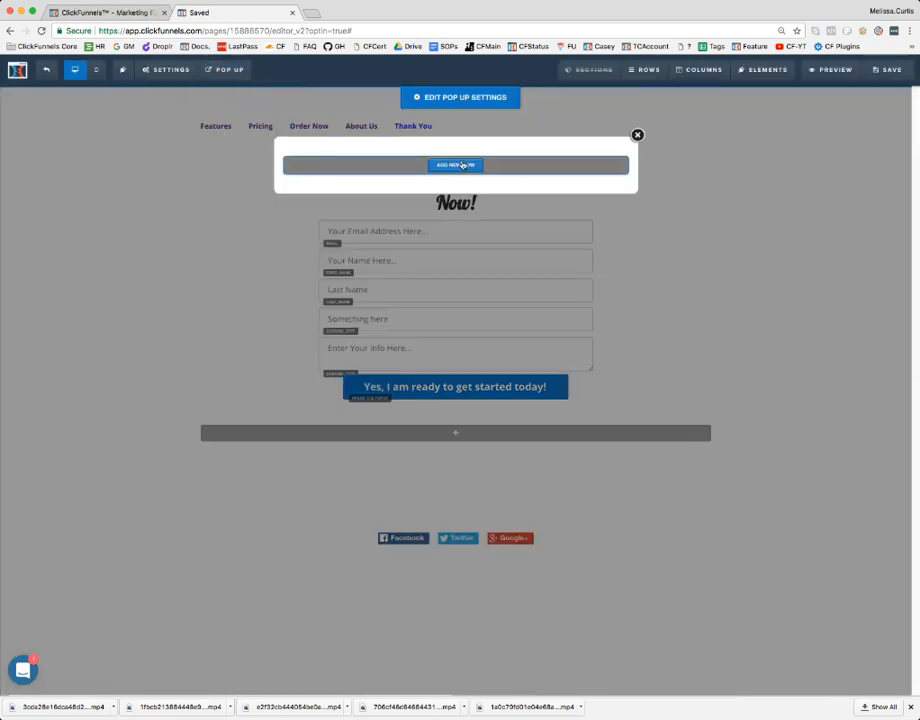
click(458, 165)
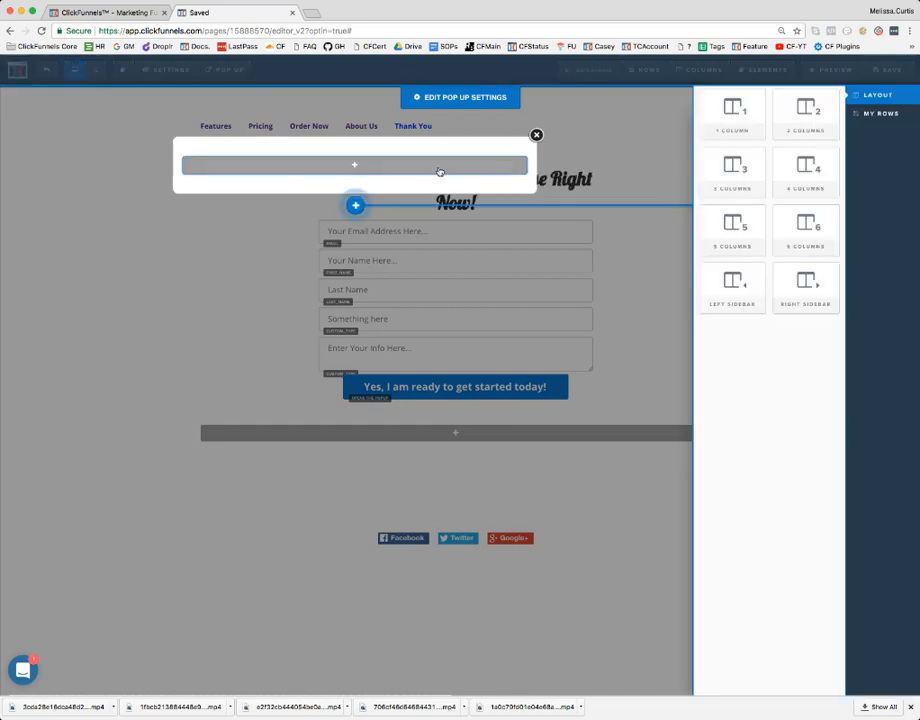
click(730, 118)
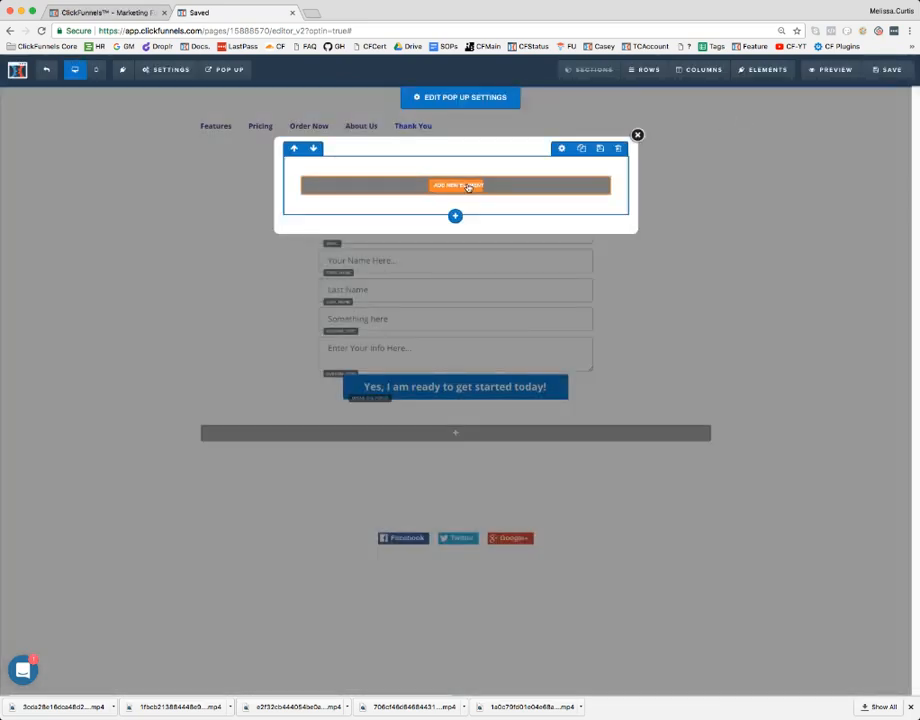
click(466, 185)
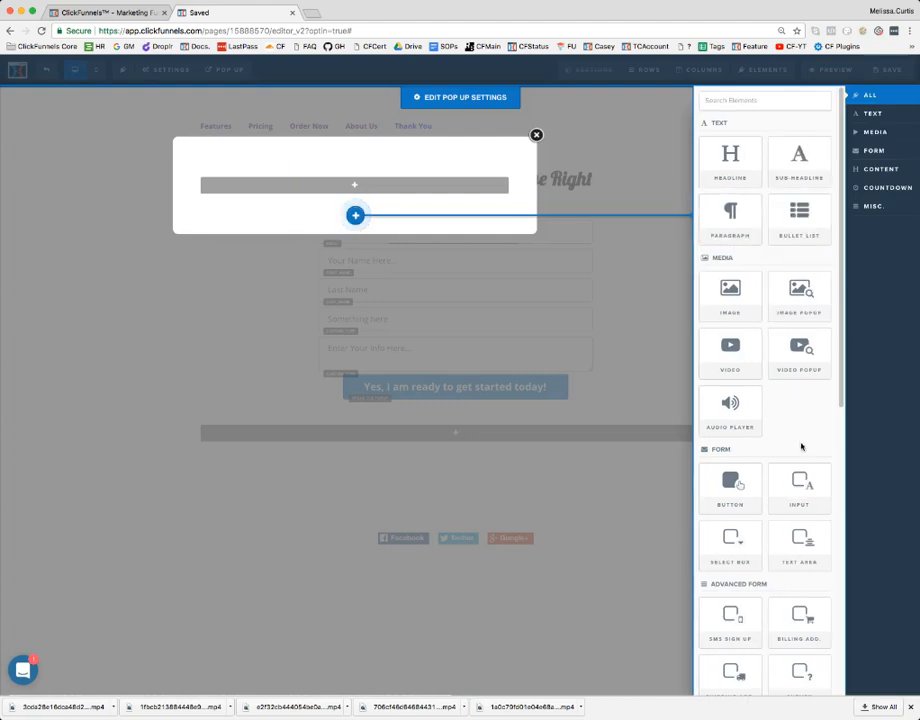
click(661, 337)
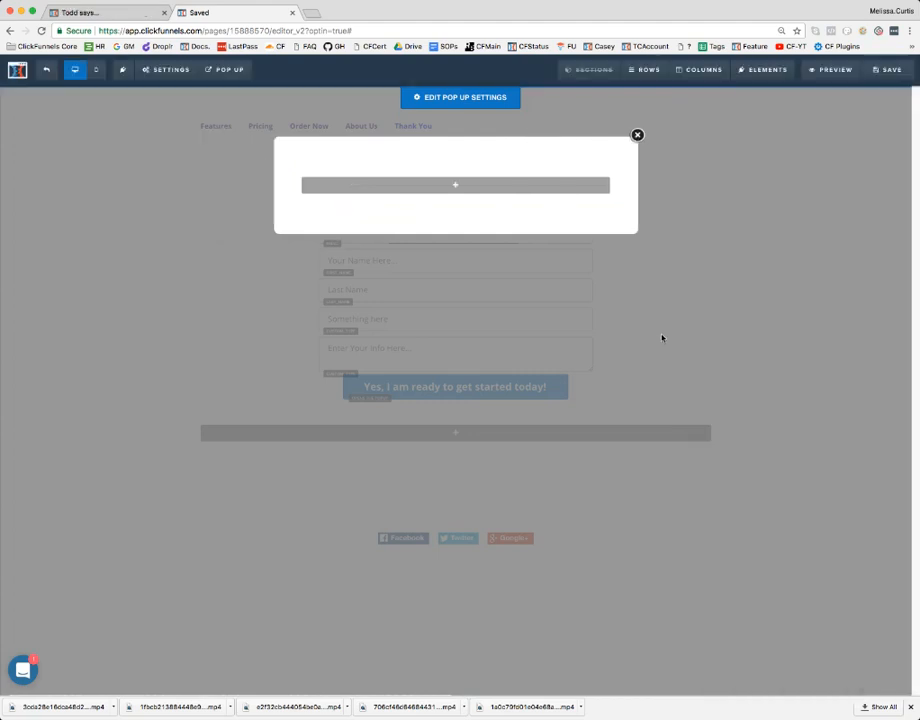
click(498, 378)
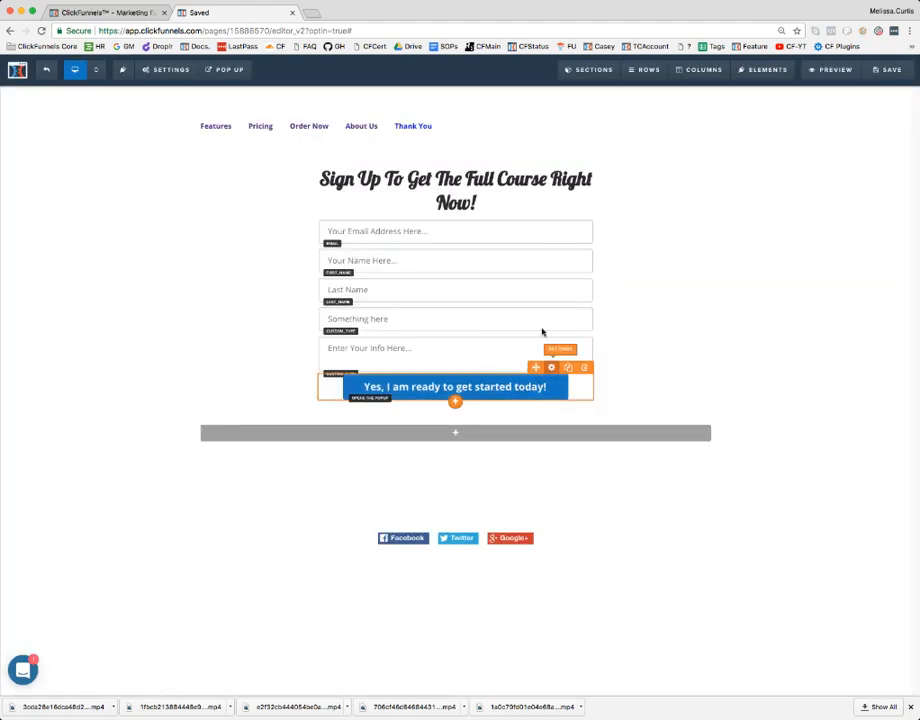
- Set the action of the "Yes, I am ready to get started today!" button to Submit the Form / Page
click(551, 370)
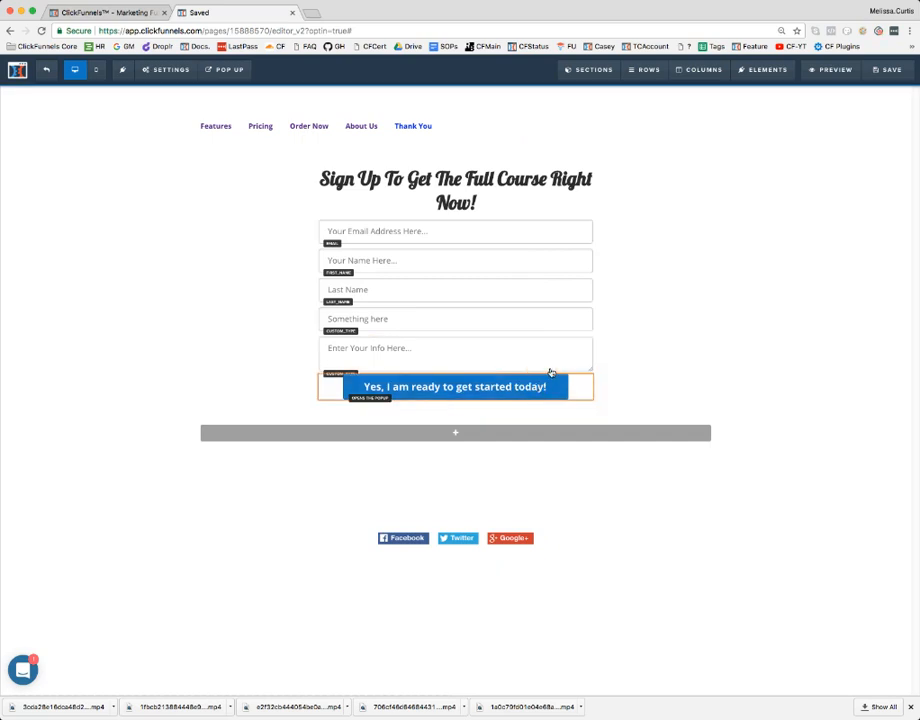
click(808, 180)
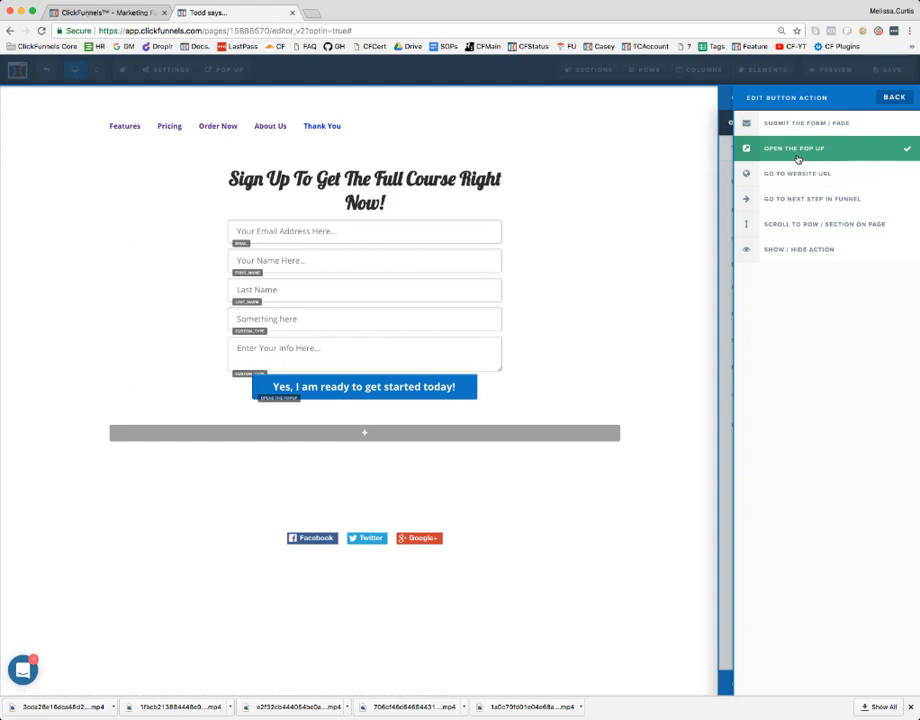
click(779, 124)
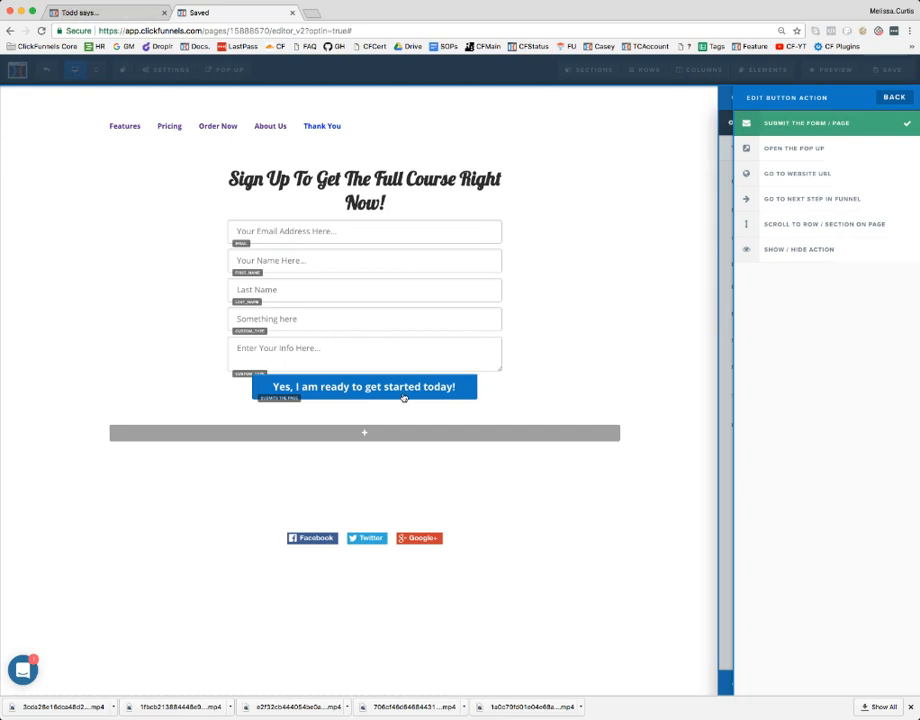
- Add two input fields and a button below them to the row in the pop-up, and close the pop-up
click(226, 72)
click(221, 90)
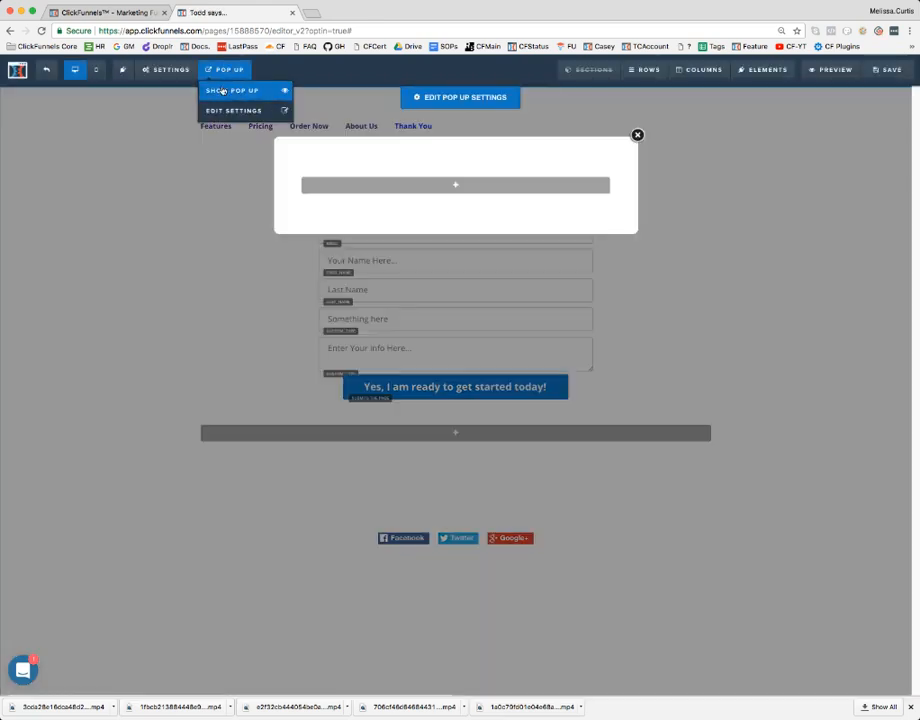
click(453, 187)
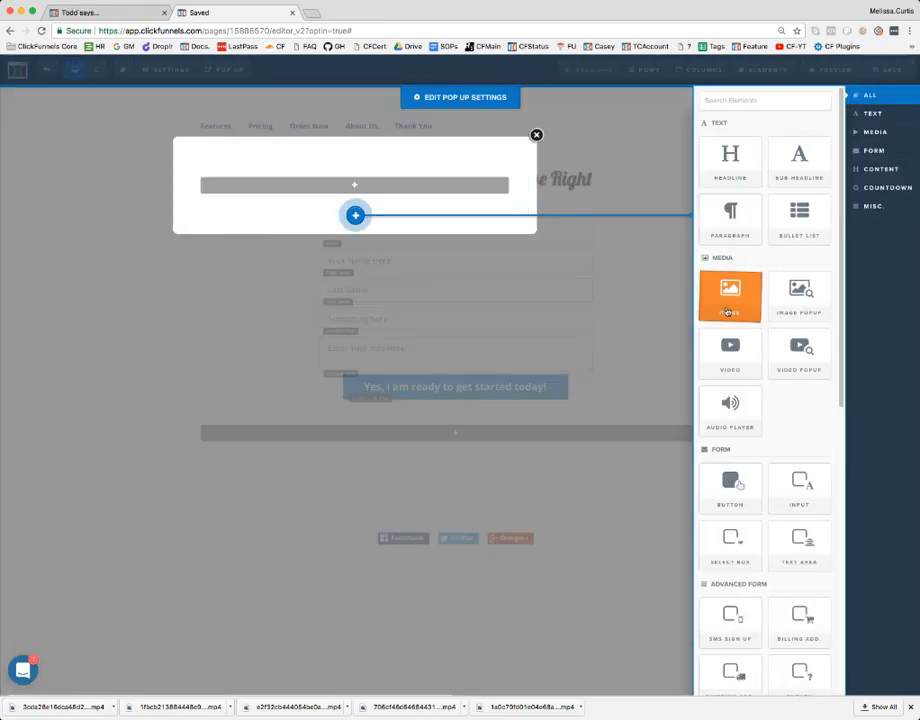
click(806, 490)
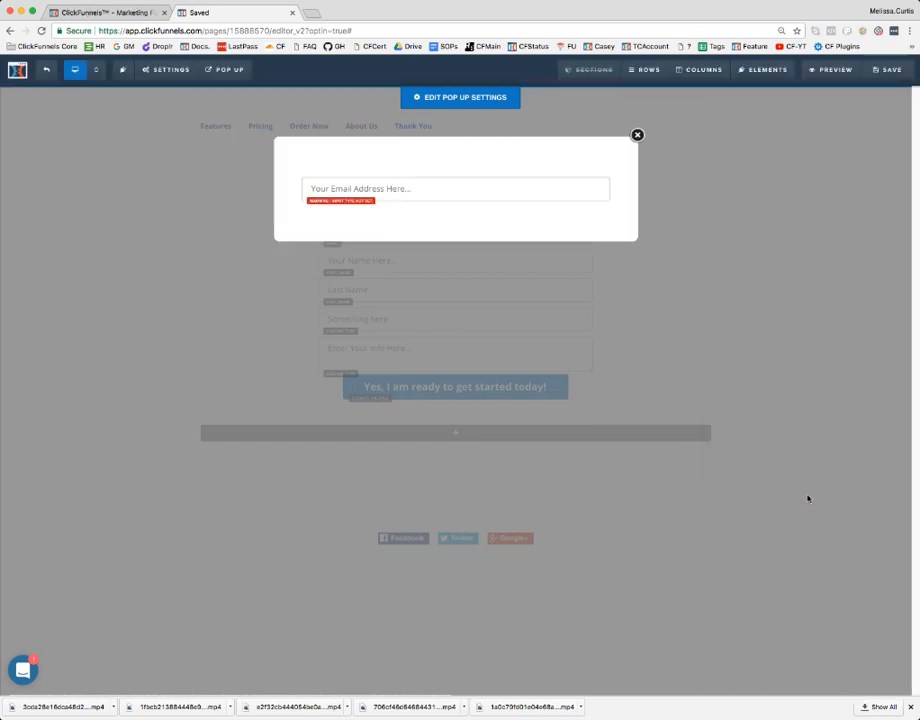
click(458, 201)
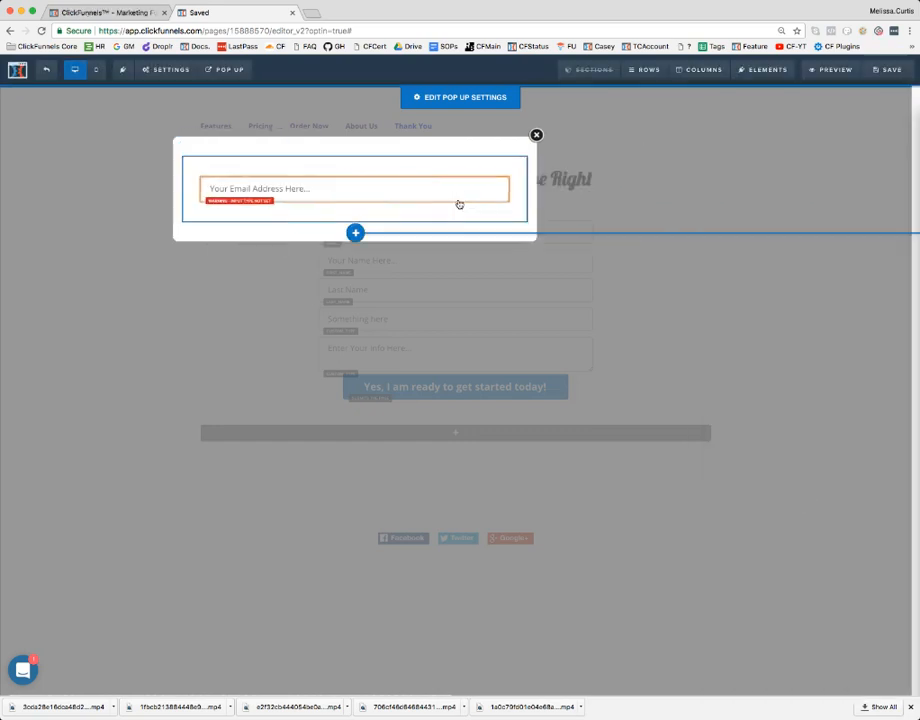
click(795, 487)
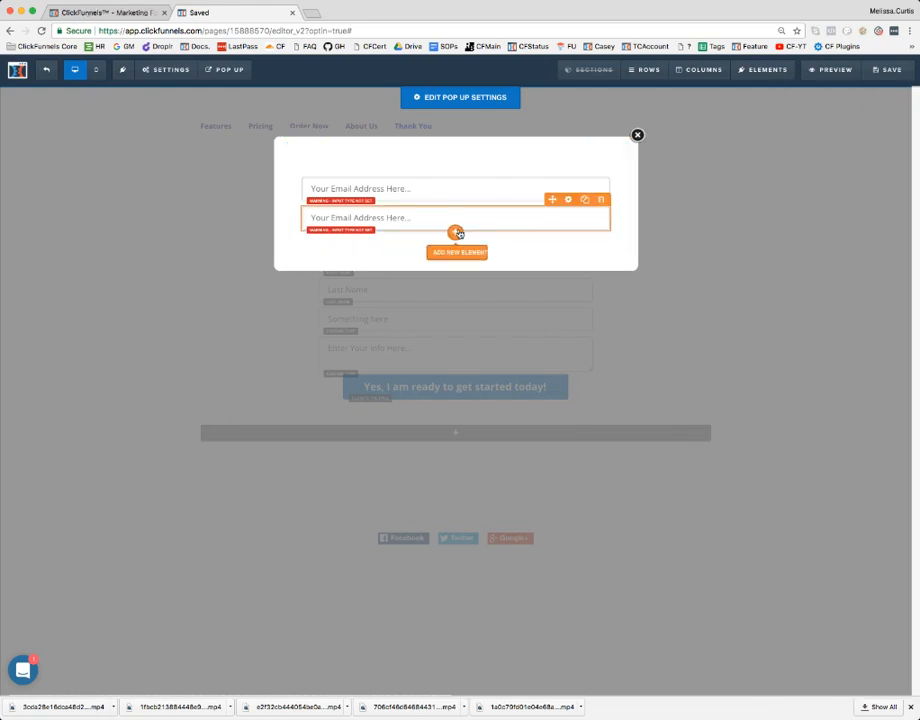
click(457, 230)
click(730, 483)
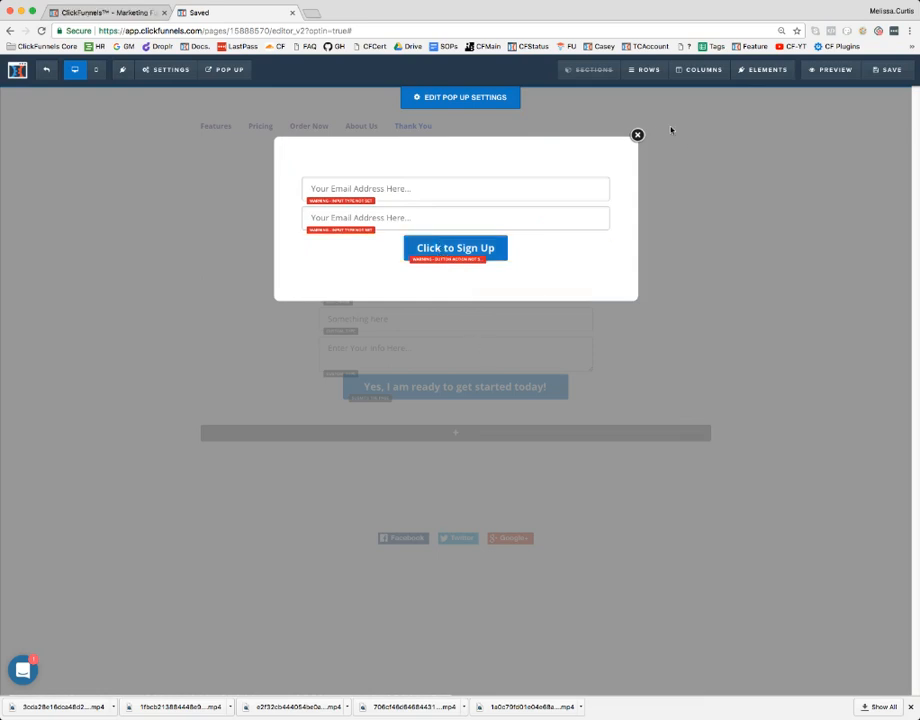
click(637, 134)
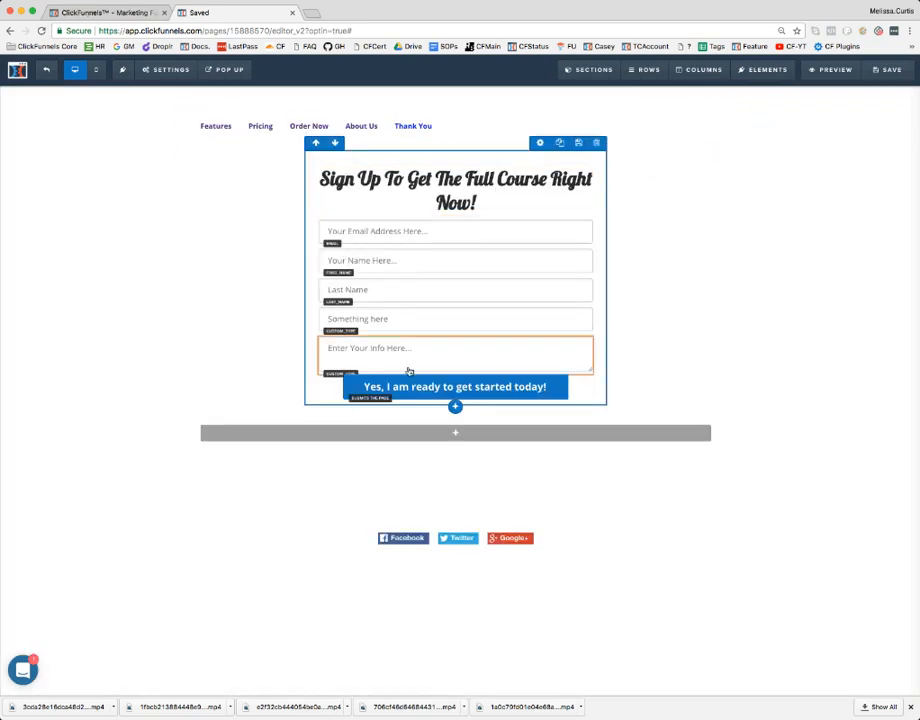
- Reopen the pop-up to review its form, and return to the page
click(228, 91)
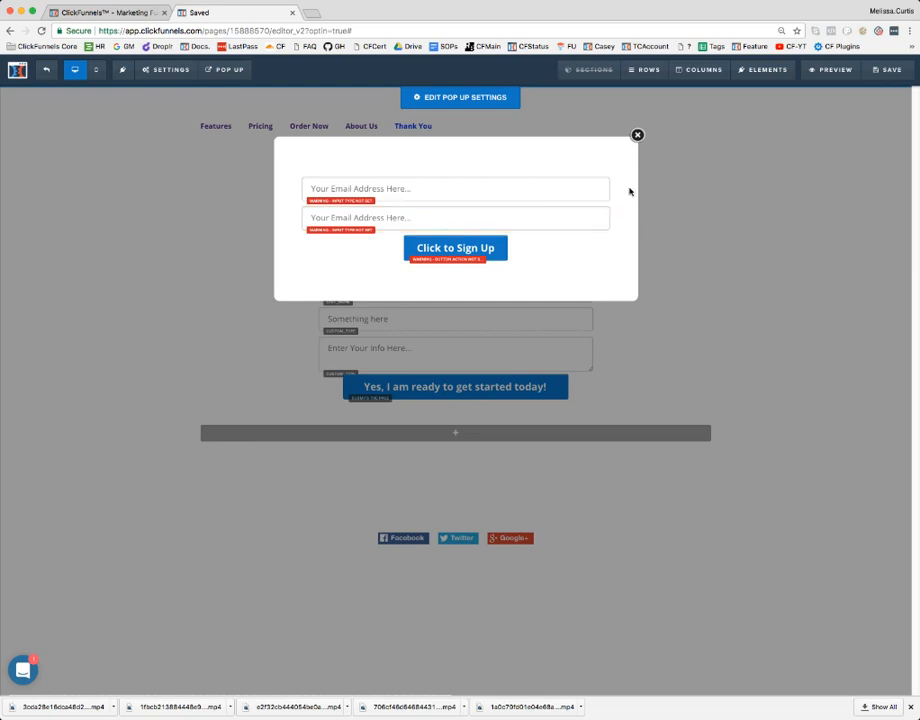
click(637, 136)
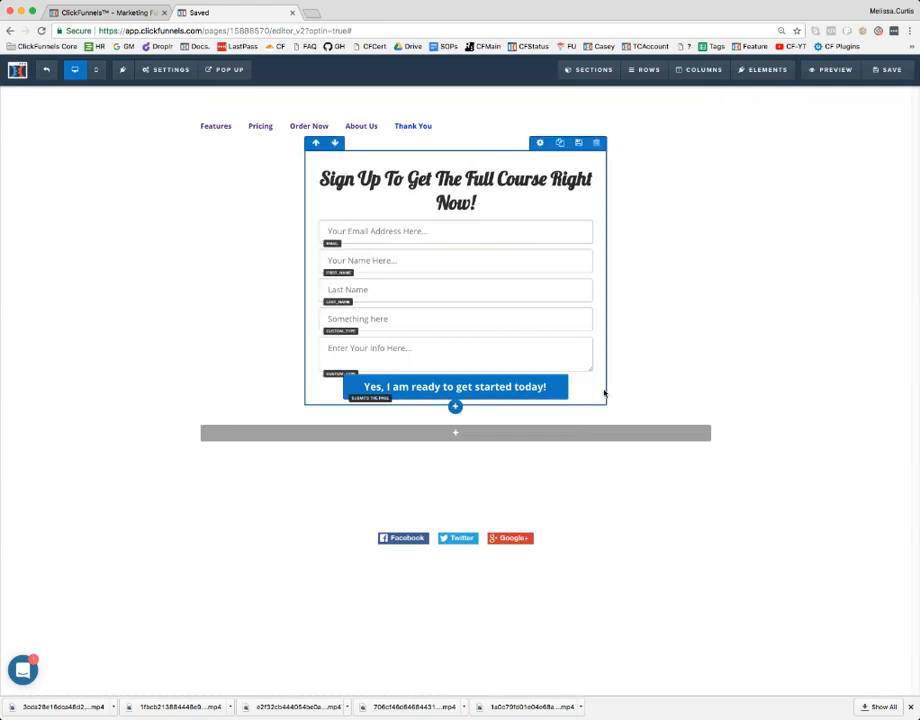
click(226, 69)
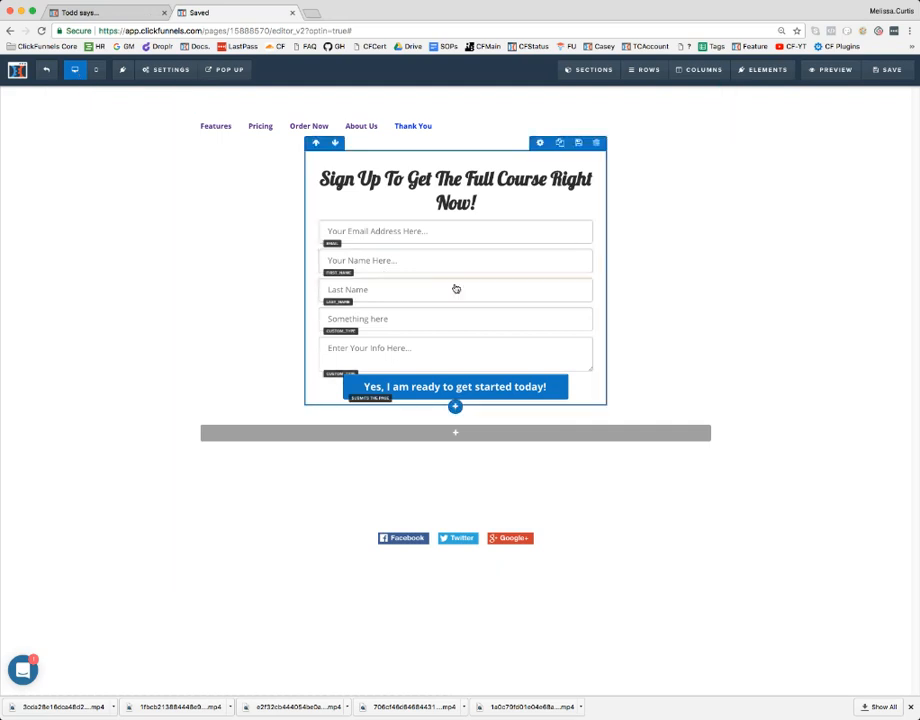
- Clone the one-column sign-up form row and make the copy visible on mobile only
click(559, 145)
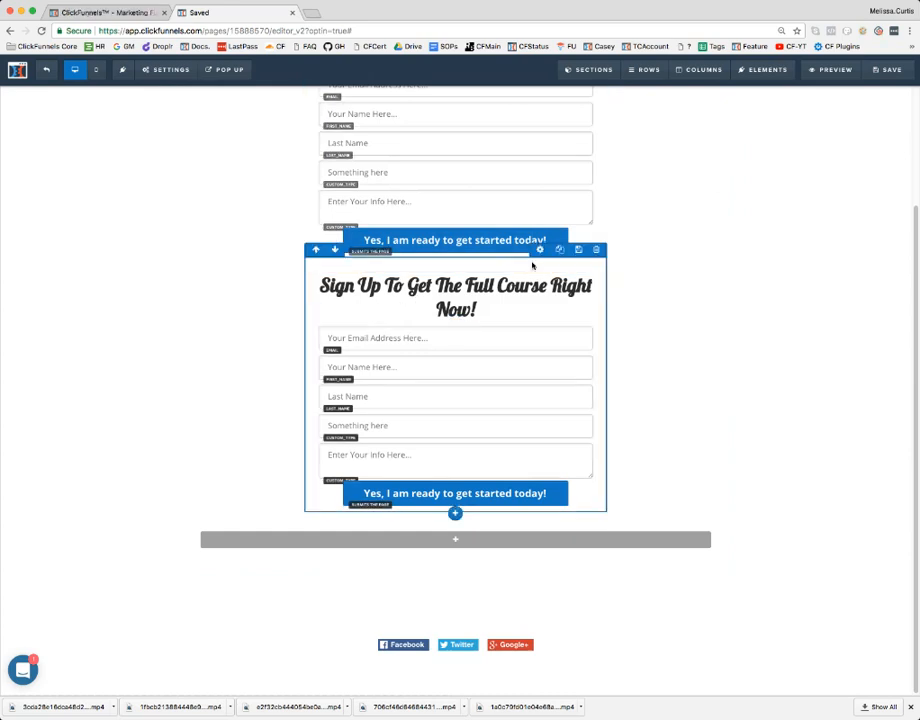
click(539, 254)
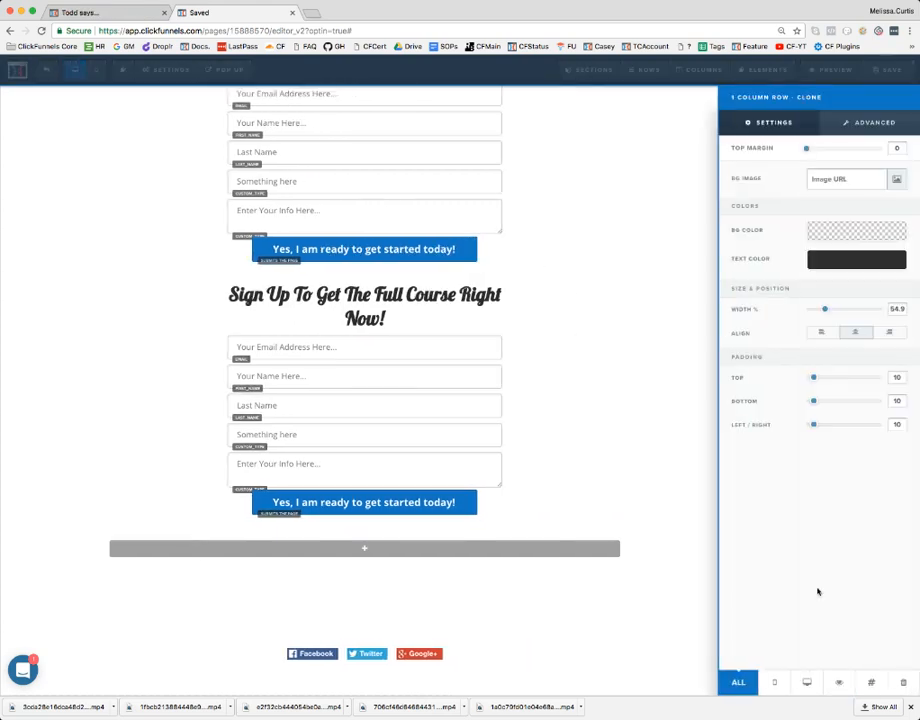
click(773, 683)
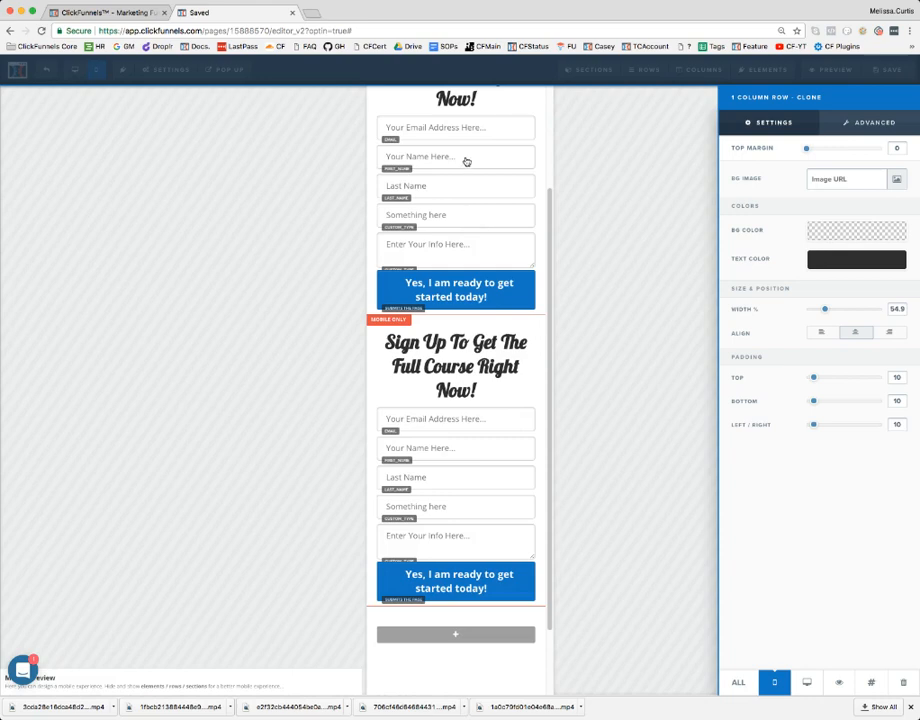
click(550, 160)
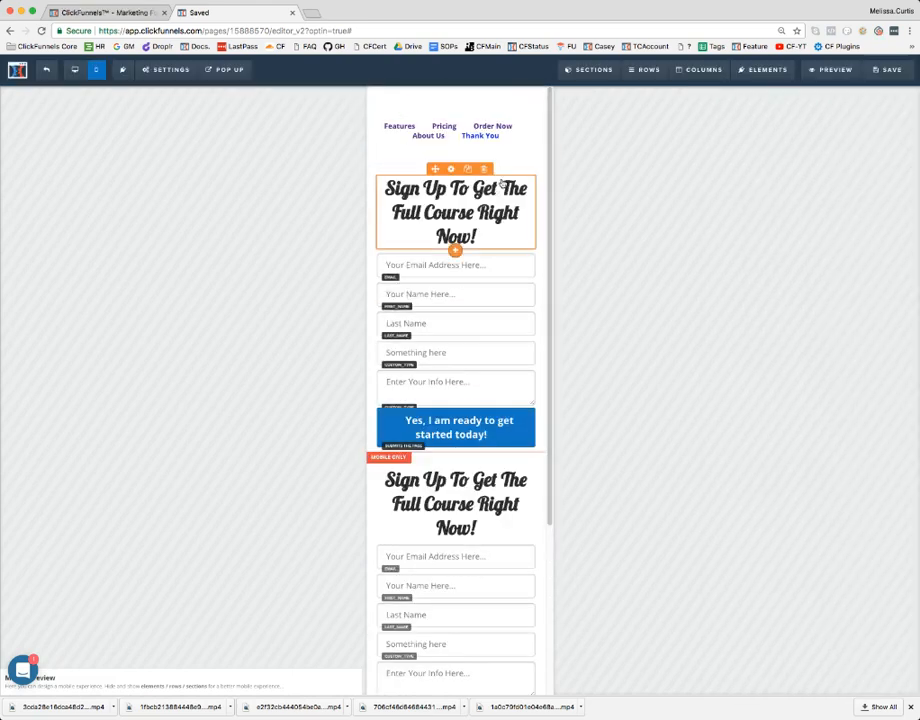
- Make the original one-column sign-up form row visible on desktop only and close its settings
mouse_move(513, 172)
click(484, 157)
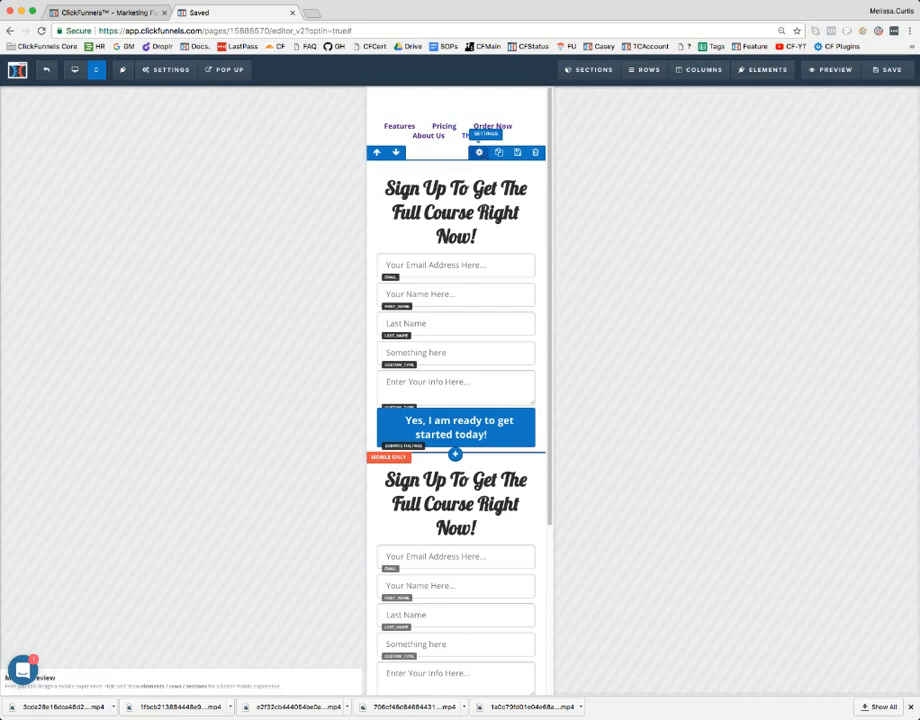
click(807, 683)
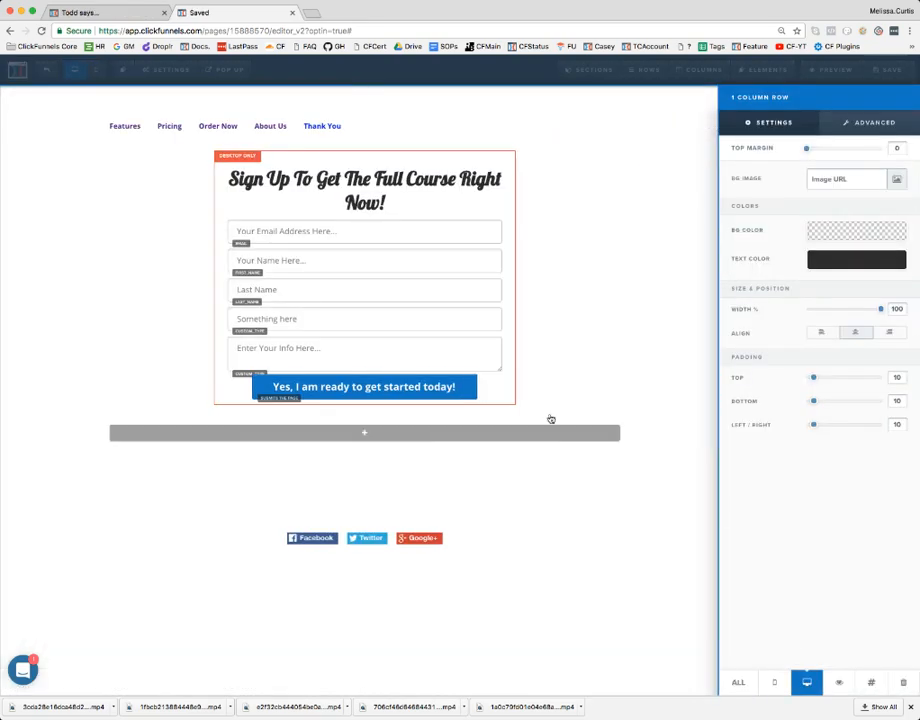
click(71, 139)
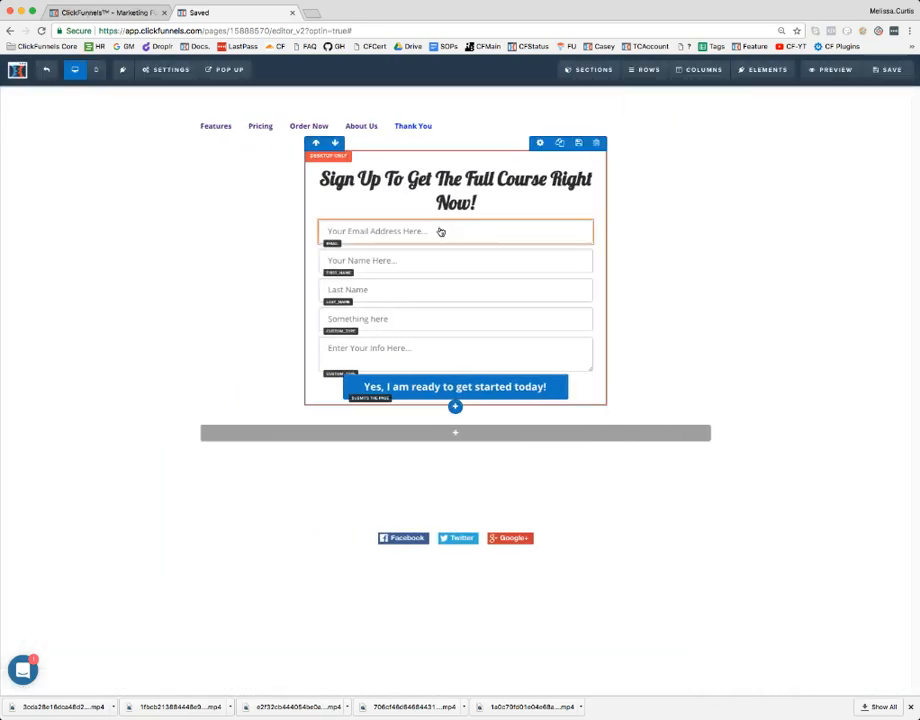
- Delete the "Sign Up To Get The Full Course Right Now!" headline from the mobile-only row in mobile view, and return to desktop view
click(96, 69)
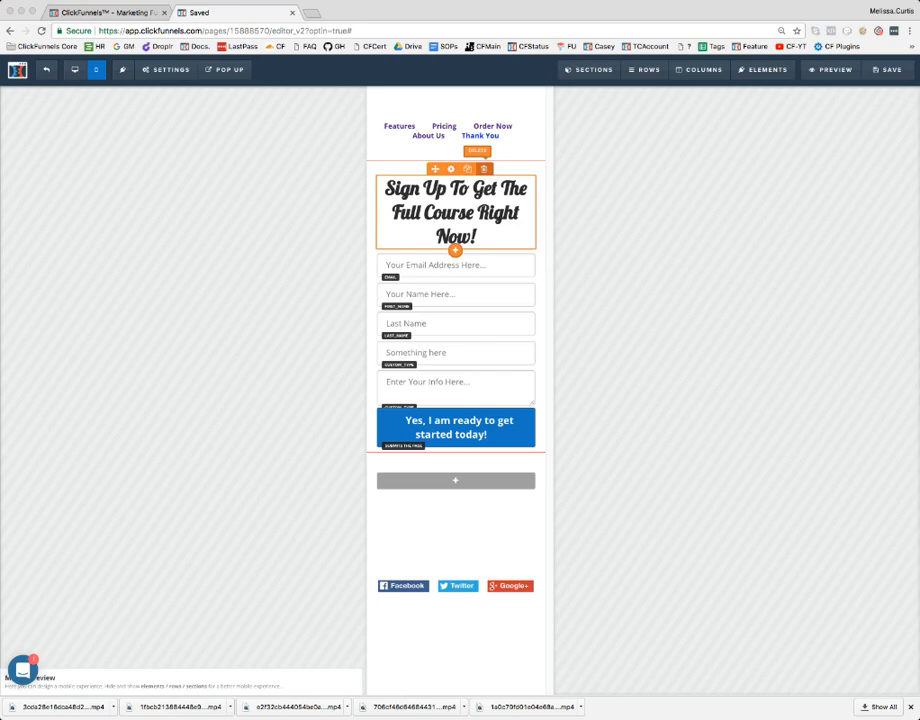
click(484, 168)
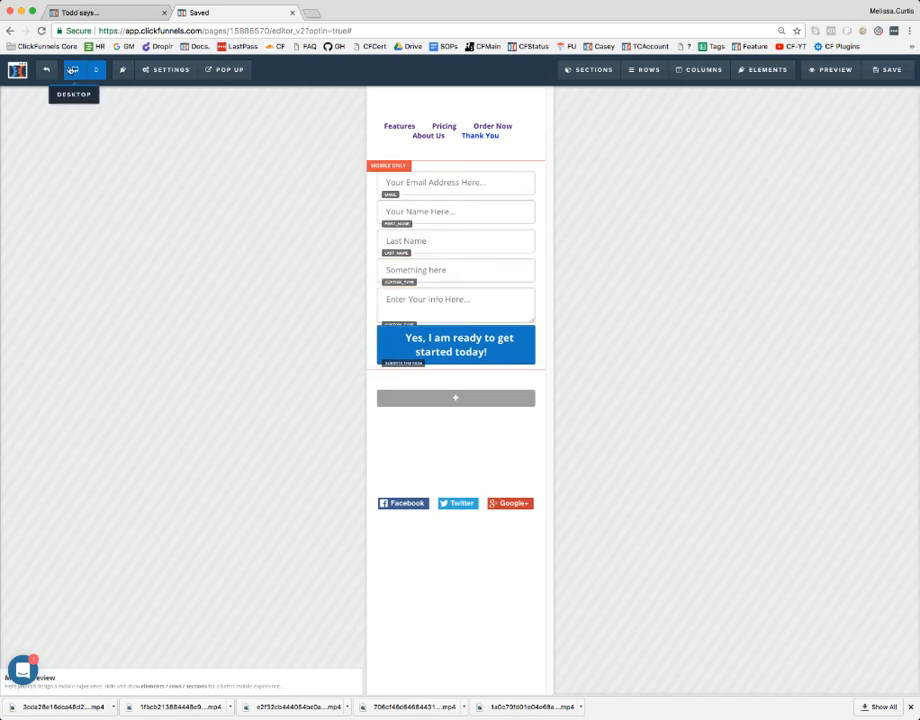
click(72, 70)
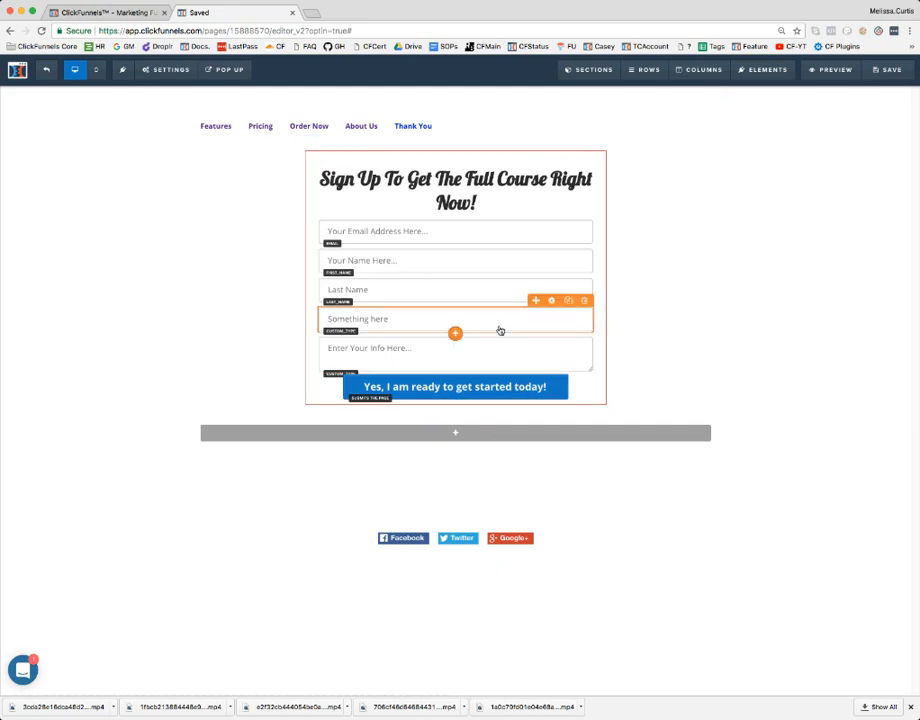
- Delete the info text area and the "Something here", Last Name and Your Name fields from the desktop-only form, and save the page
click(583, 331)
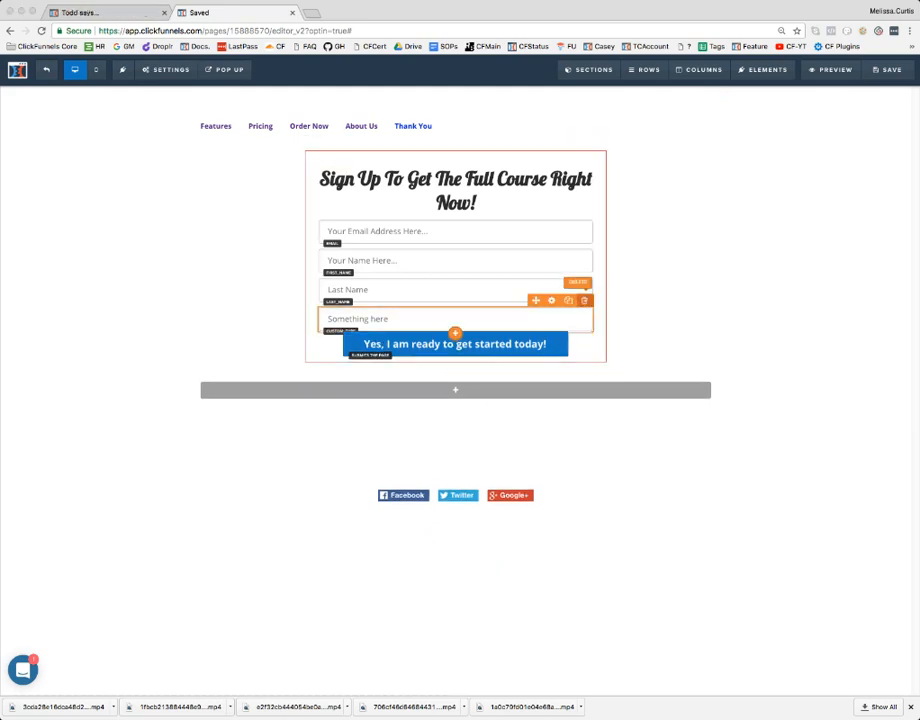
click(584, 300)
click(586, 270)
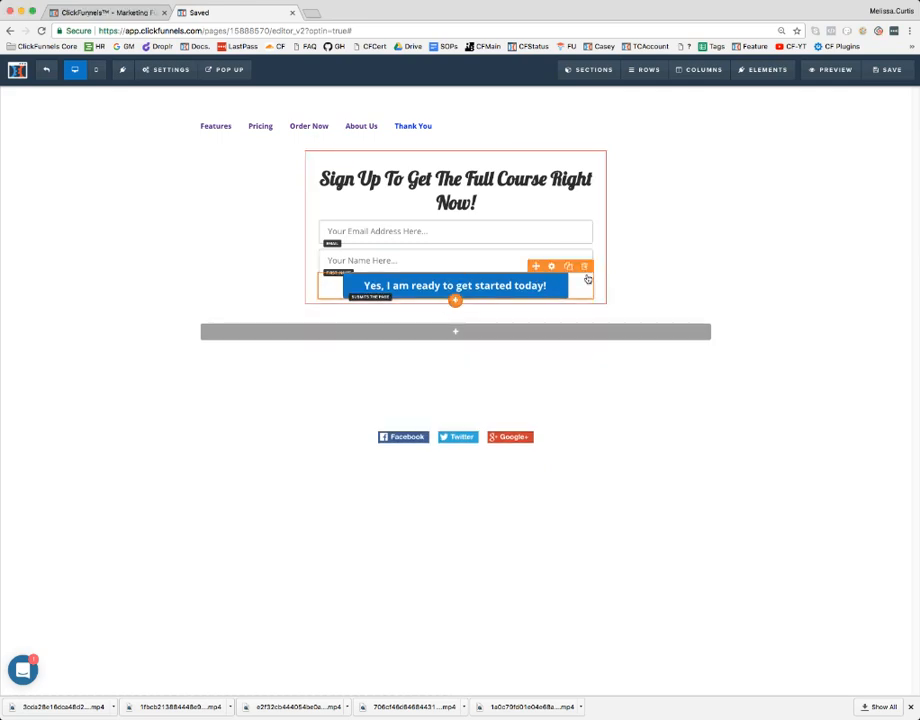
click(586, 245)
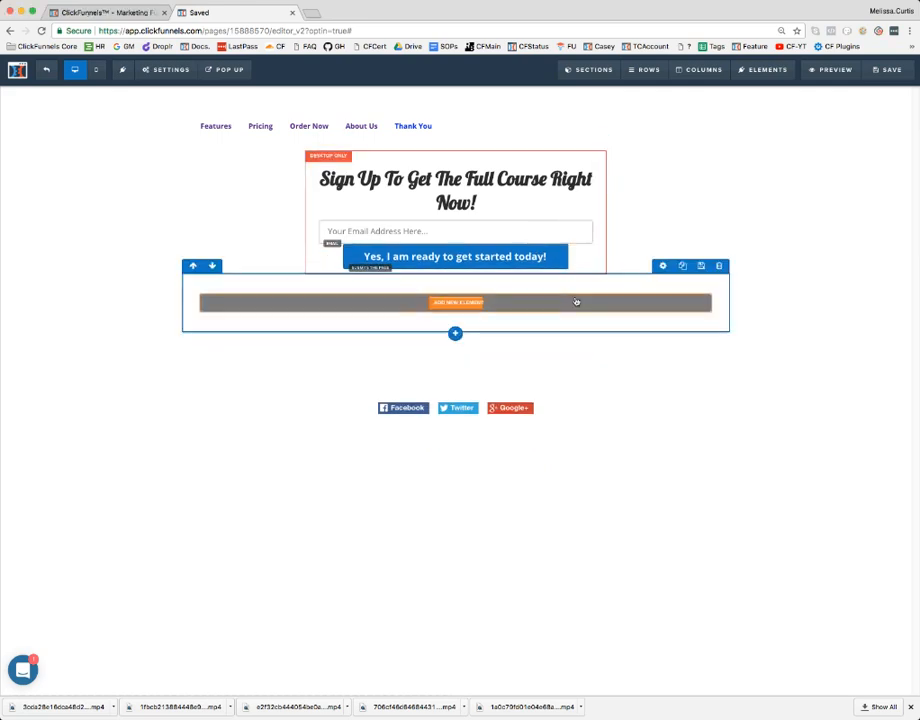
click(887, 69)
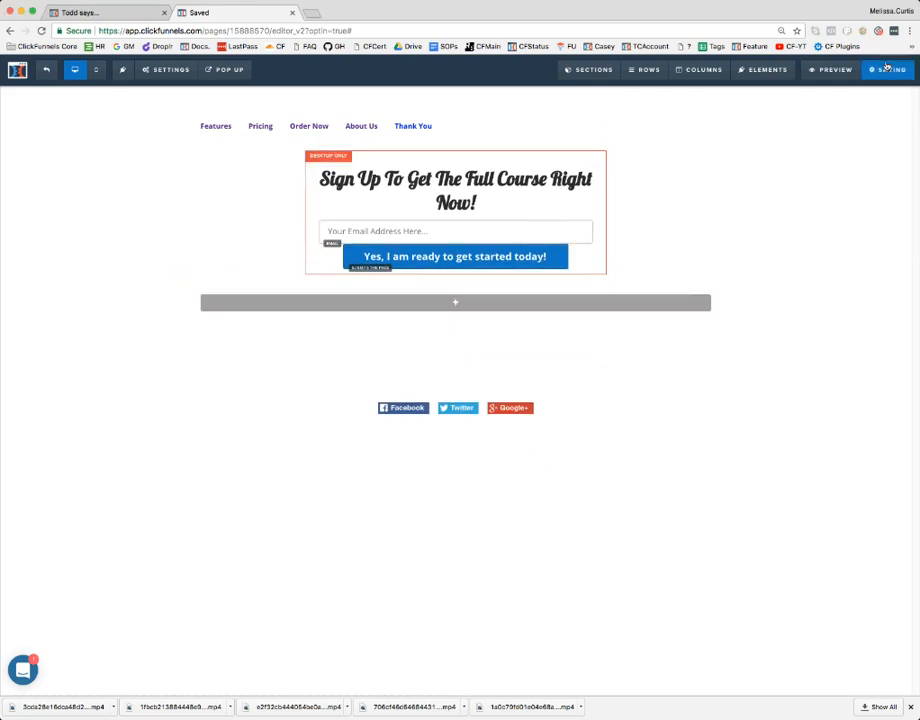